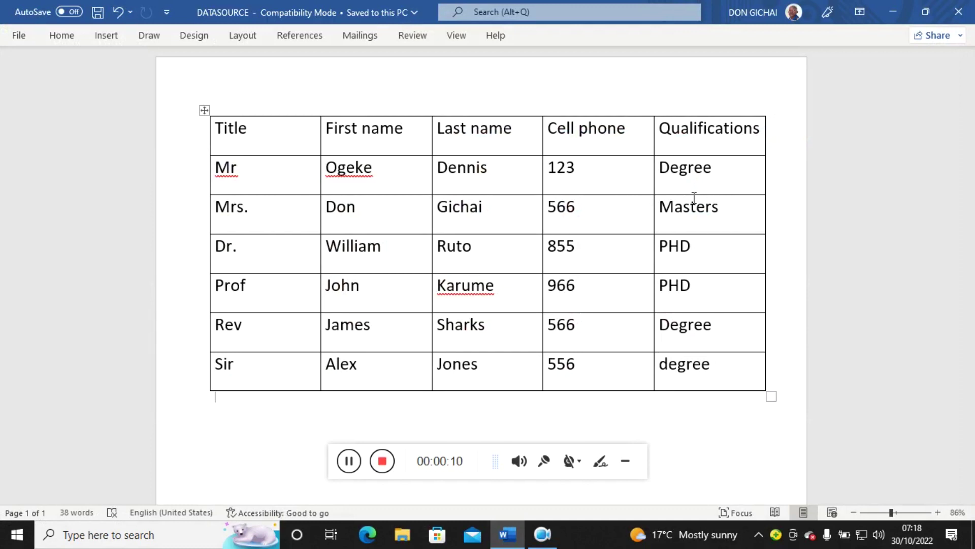
# Create a new blank document, dismiss the Get Genuine Office notice, and show the Mailings commands
pyautogui.click(625, 461)
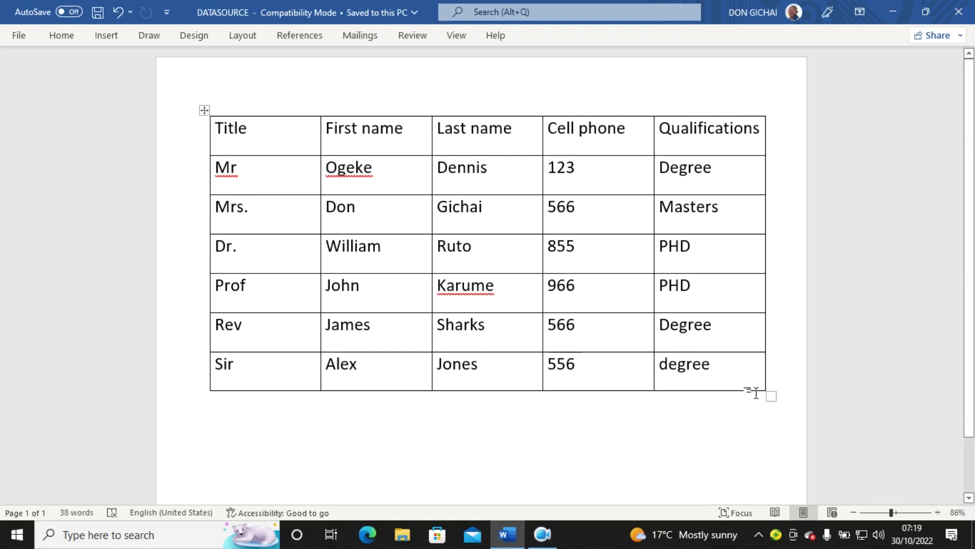
pyautogui.hotkey('ctrl', 'n')
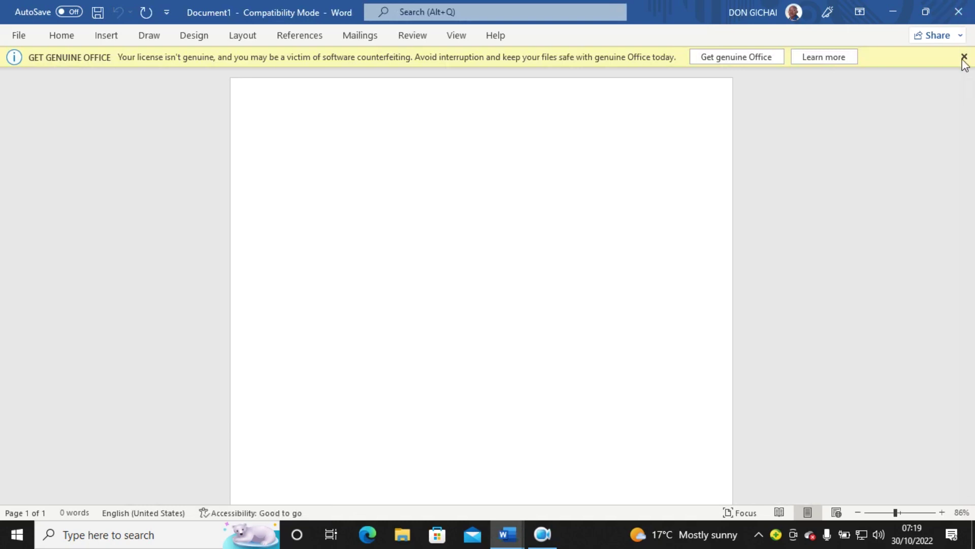
pyautogui.click(964, 57)
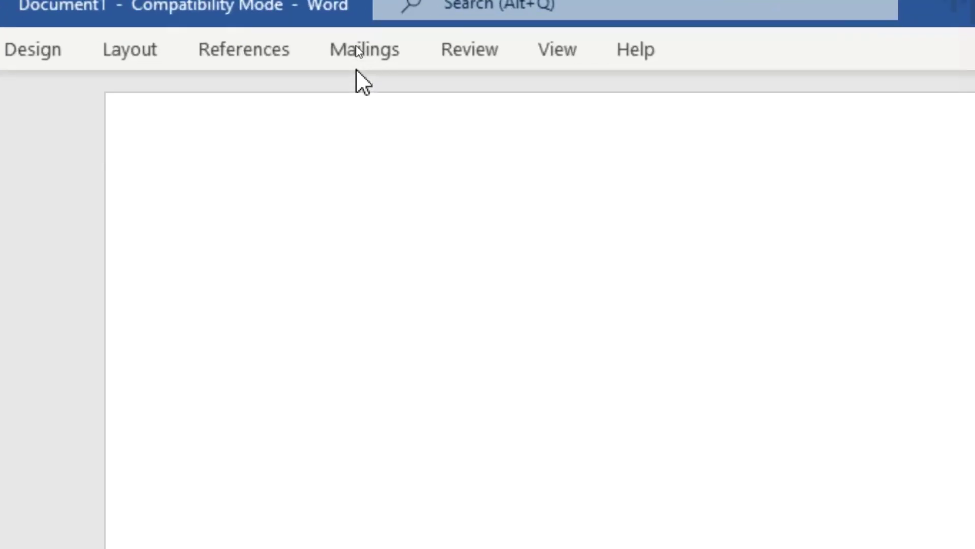
pyautogui.click(355, 33)
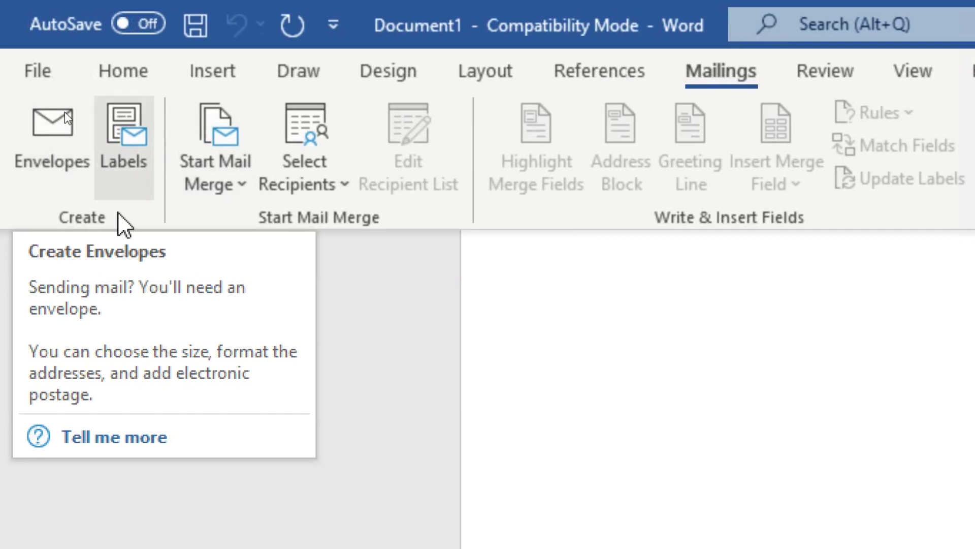
# Start an Envelopes mail merge and accept the Size 10 envelope in Envelope Options
pyautogui.click(230, 189)
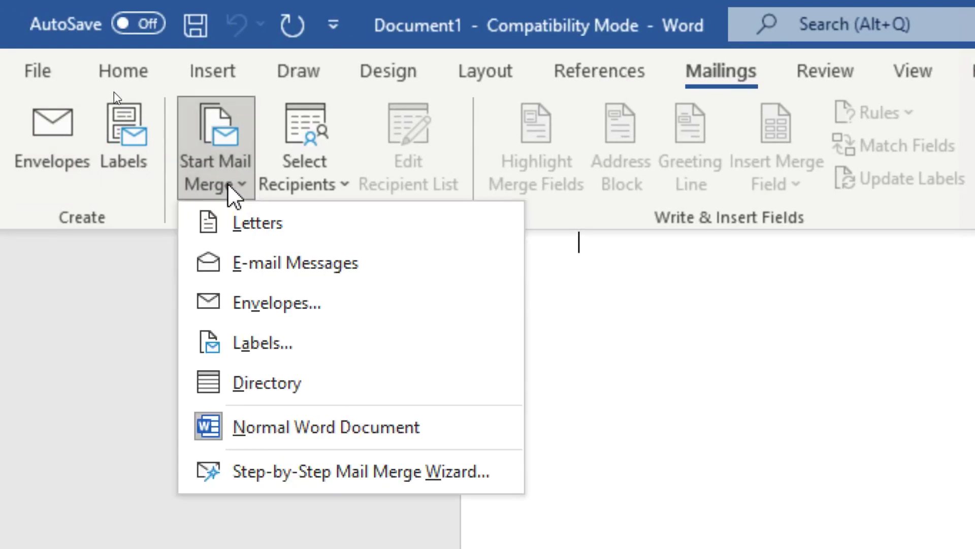
pyautogui.click(276, 304)
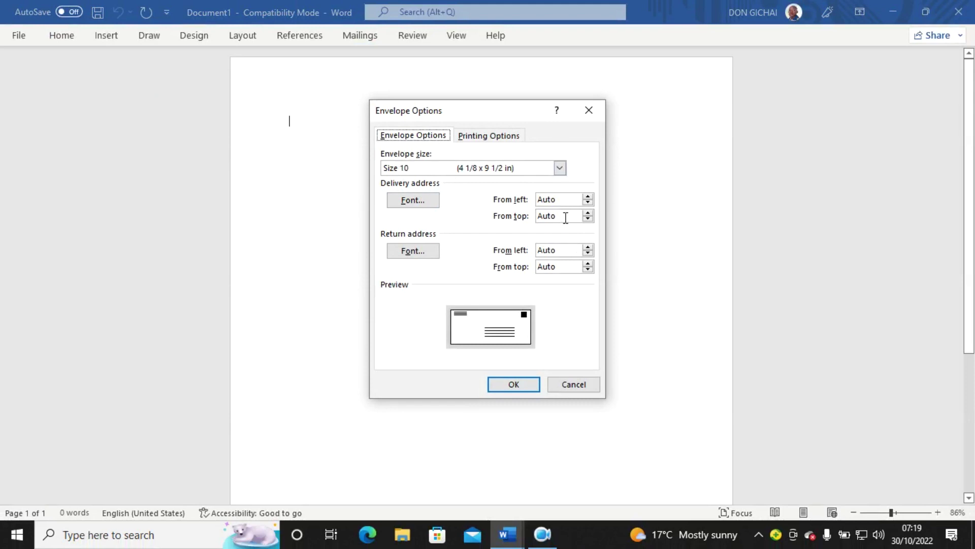
pyautogui.click(501, 138)
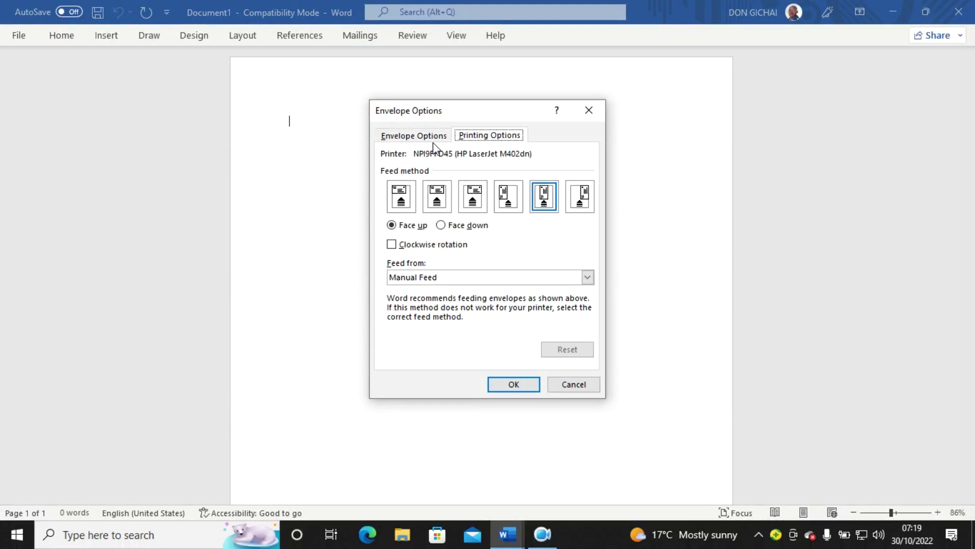
pyautogui.click(409, 137)
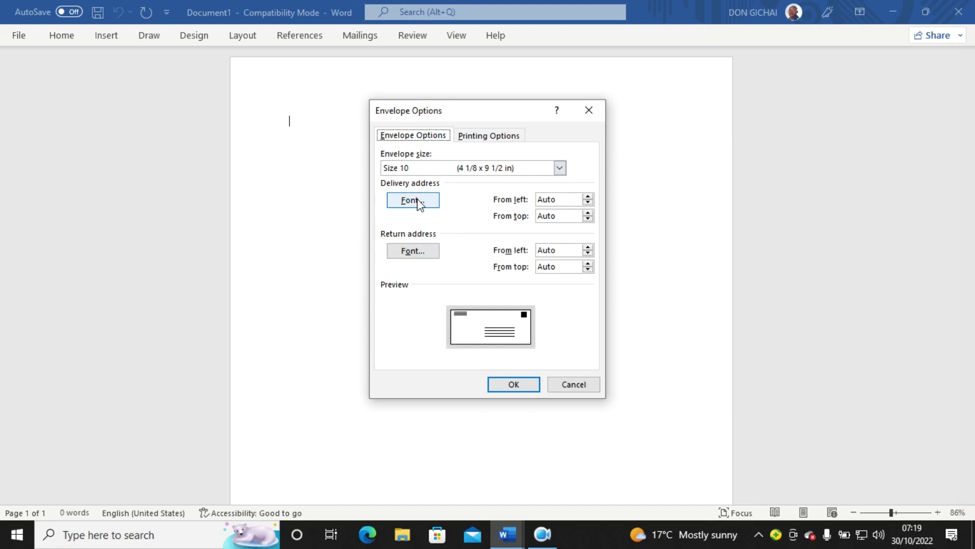
pyautogui.click(513, 385)
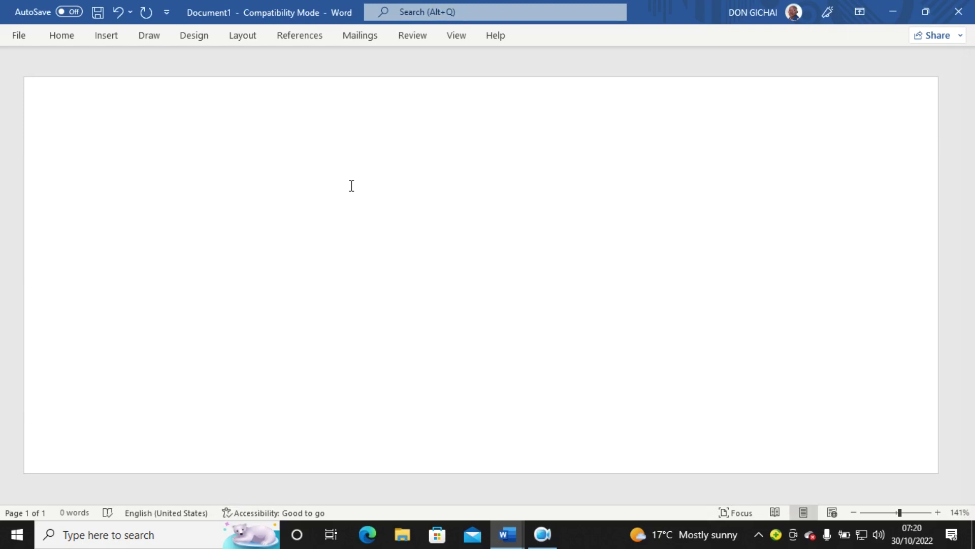
# Use the DATASOURCE file in Desktop > MAILMERGE as the existing recipient list
pyautogui.click(359, 41)
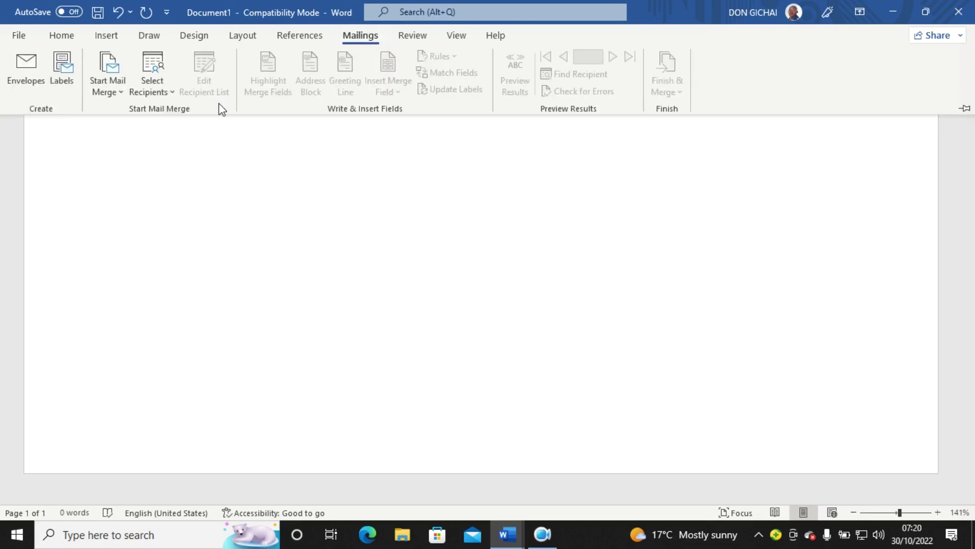
pyautogui.click(165, 92)
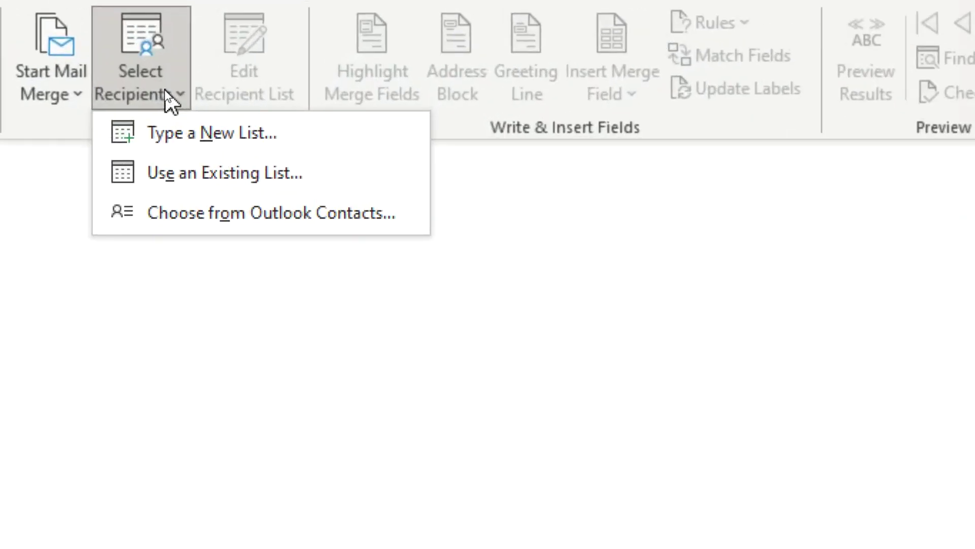
pyautogui.click(243, 174)
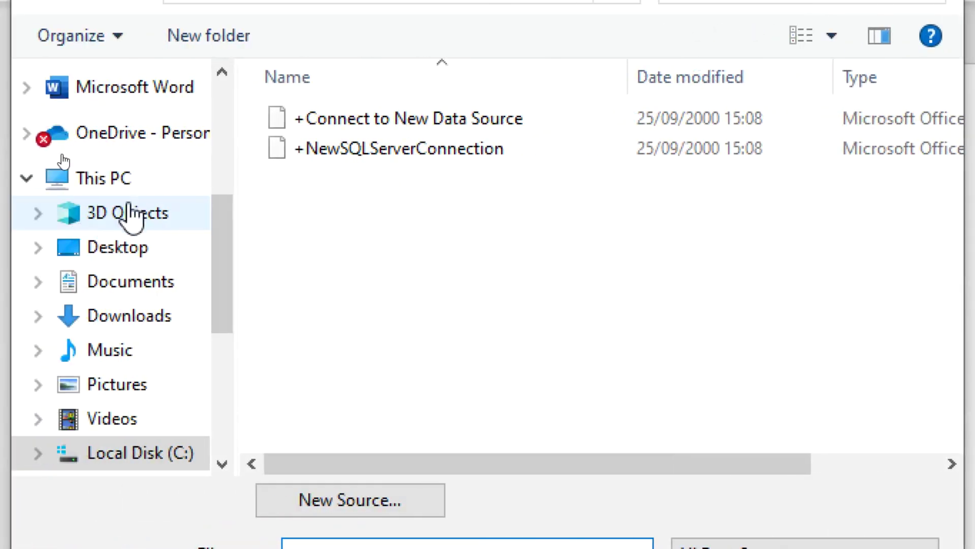
pyautogui.click(133, 245)
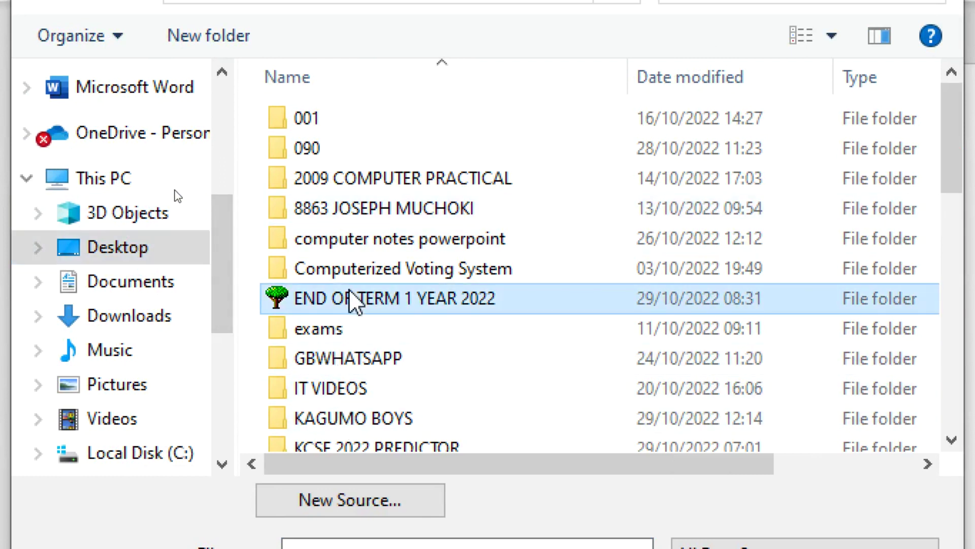
pyautogui.scroll(-4, 349, 289)
pyautogui.doubleClick(336, 108)
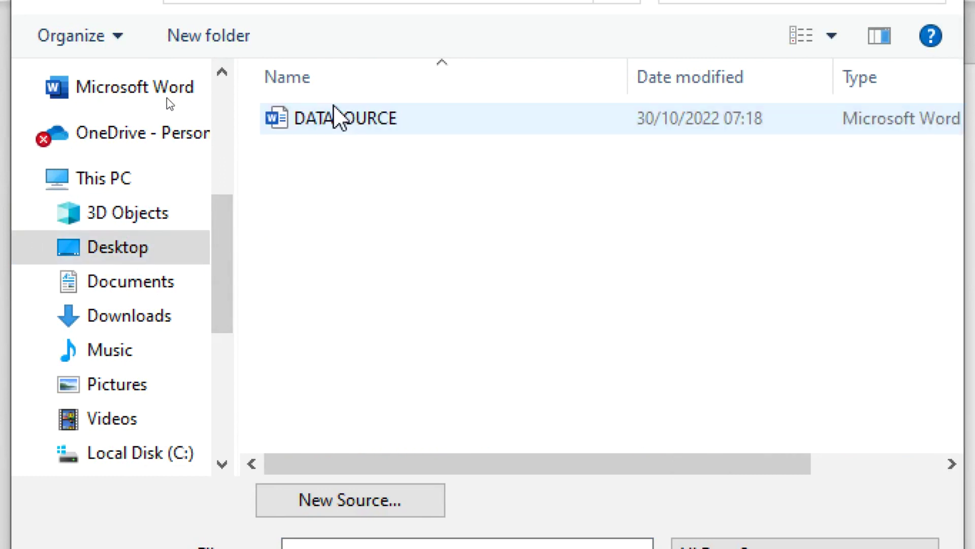
pyautogui.doubleClick(377, 122)
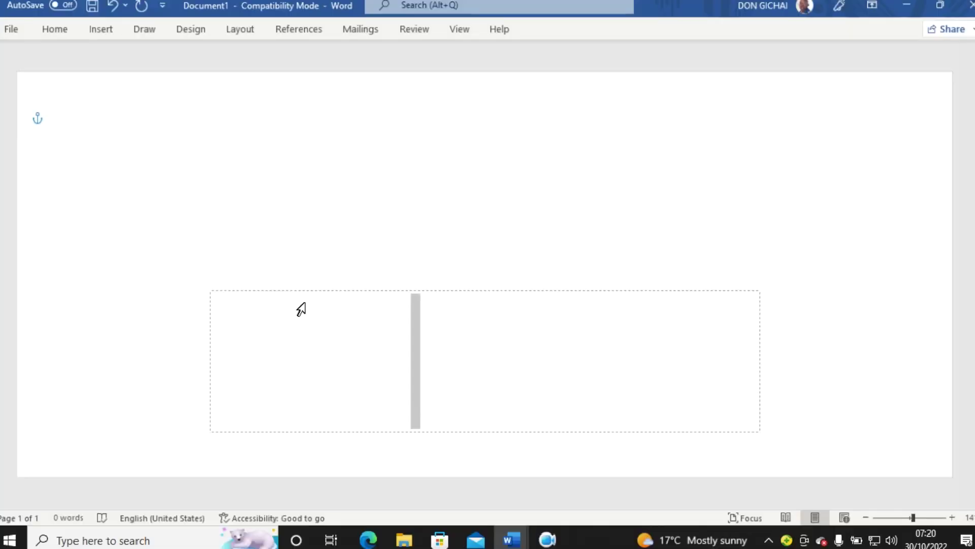
# Insert the «Title» merge field into the envelope's delivery address box
pyautogui.click(856, 447)
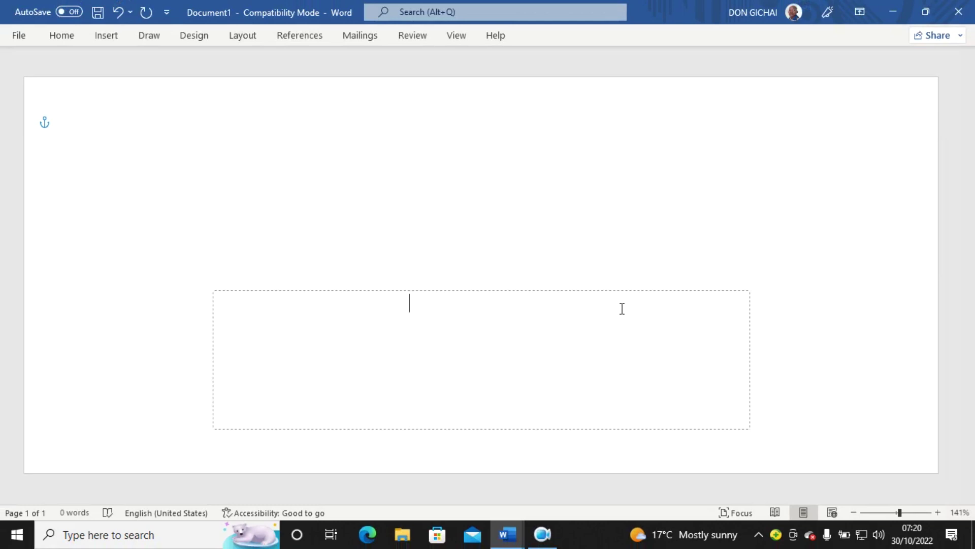
pyautogui.click(348, 44)
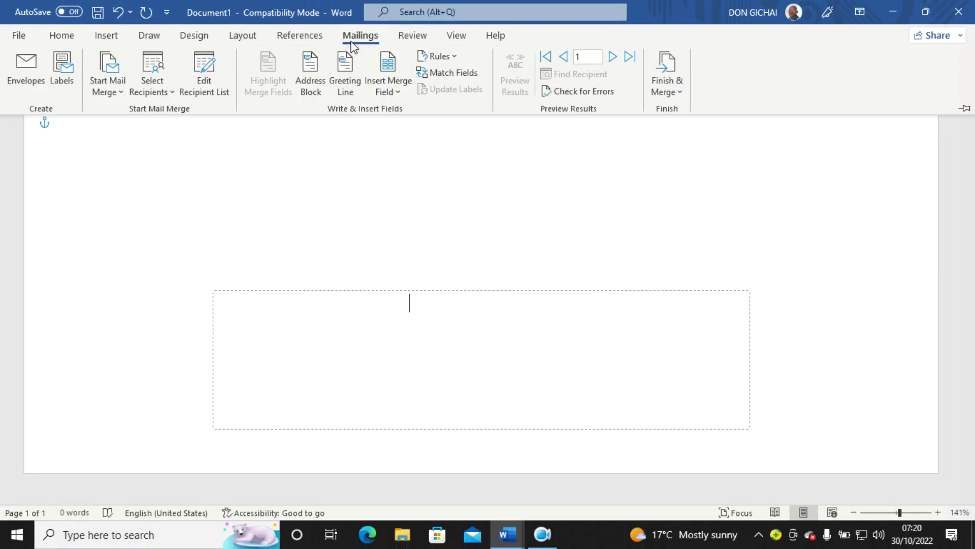
pyautogui.click(395, 90)
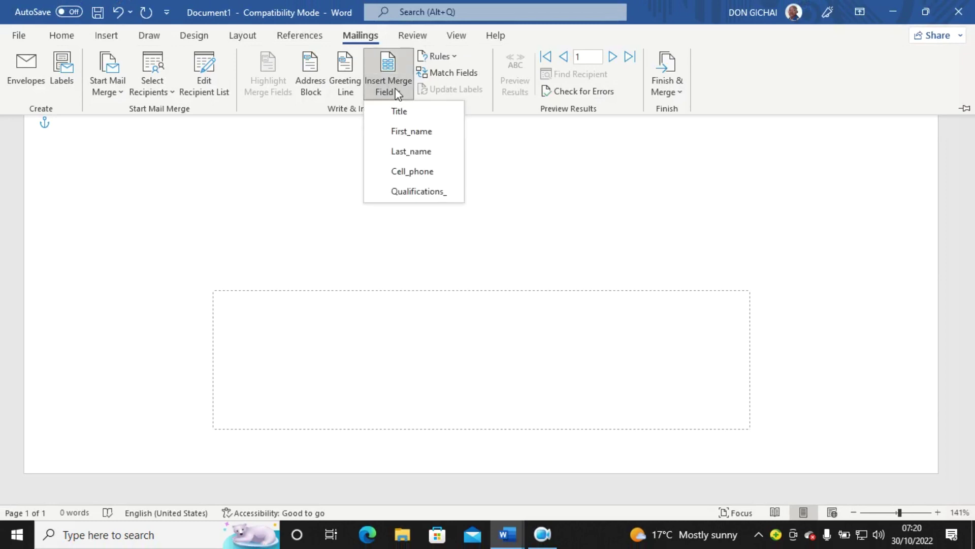
pyautogui.click(401, 110)
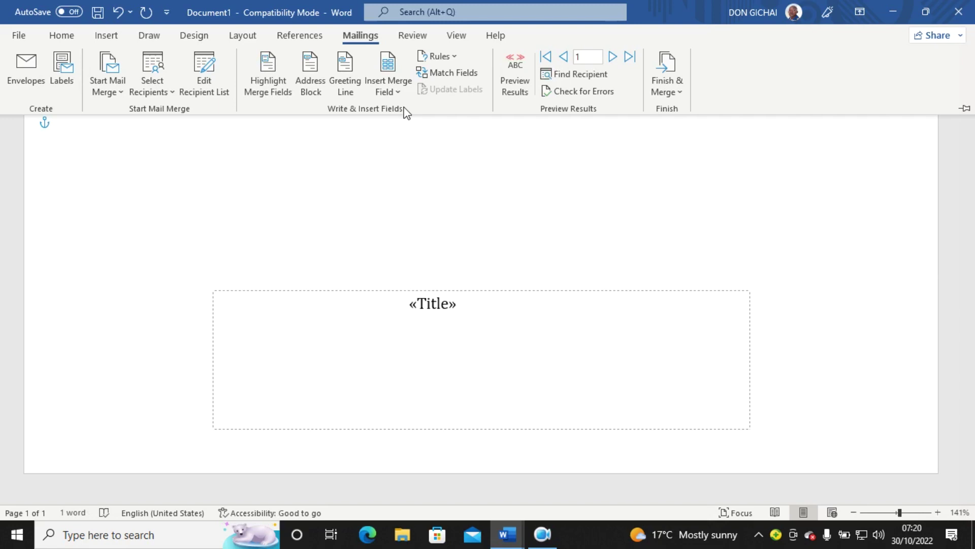
pyautogui.click(467, 307)
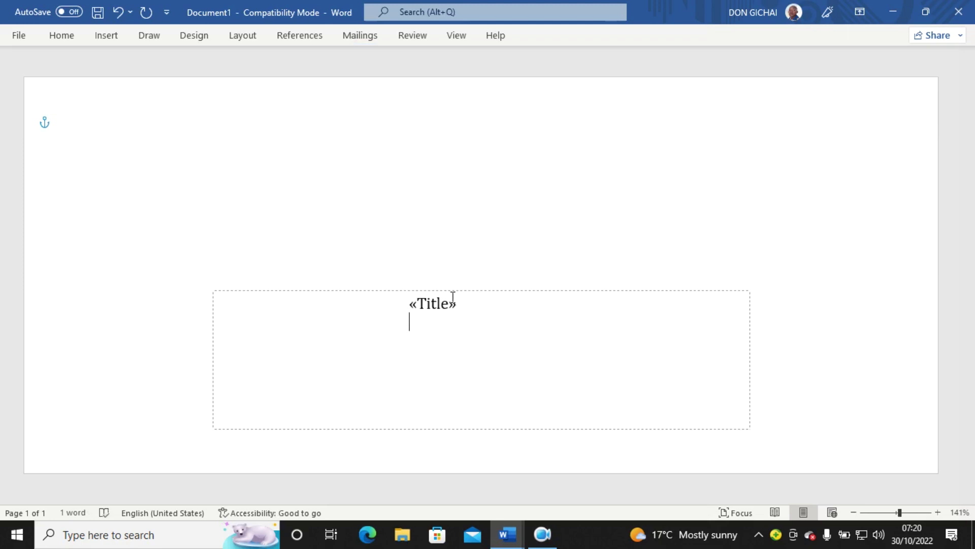
pyautogui.click(381, 52)
# Undo a misplaced «First_name» field and start a new line below «Title»
pyautogui.click(369, 40)
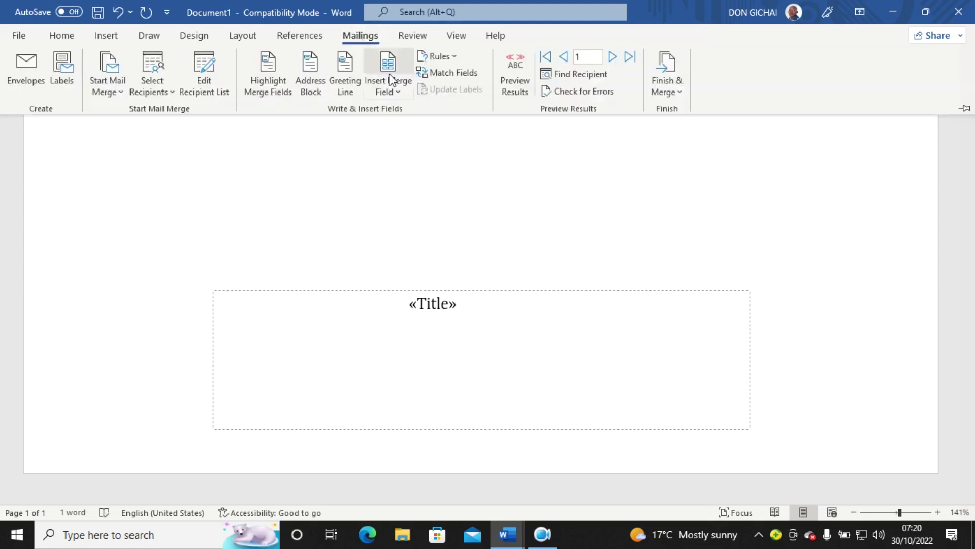
pyautogui.click(387, 85)
pyautogui.click(429, 133)
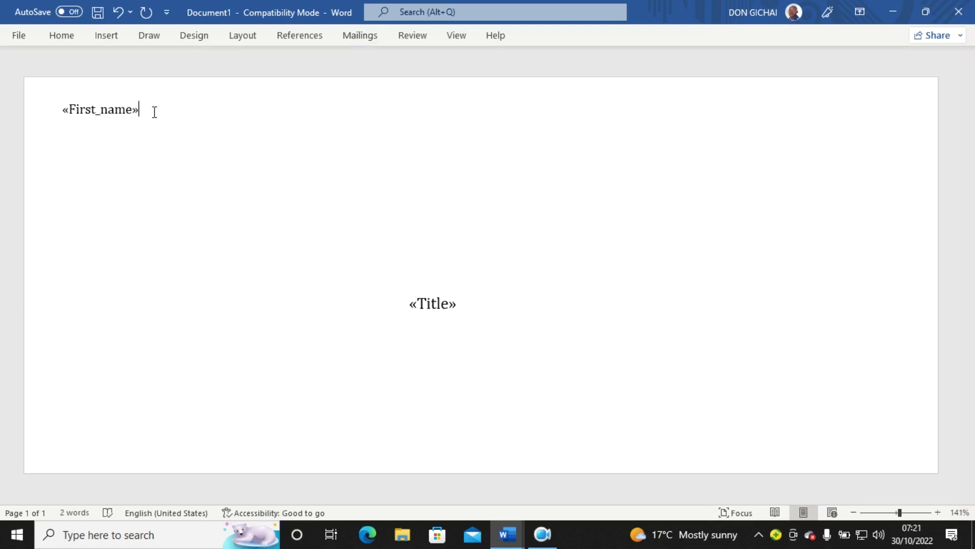
pyautogui.hotkey('ctrl', 'z')
pyautogui.click(456, 307)
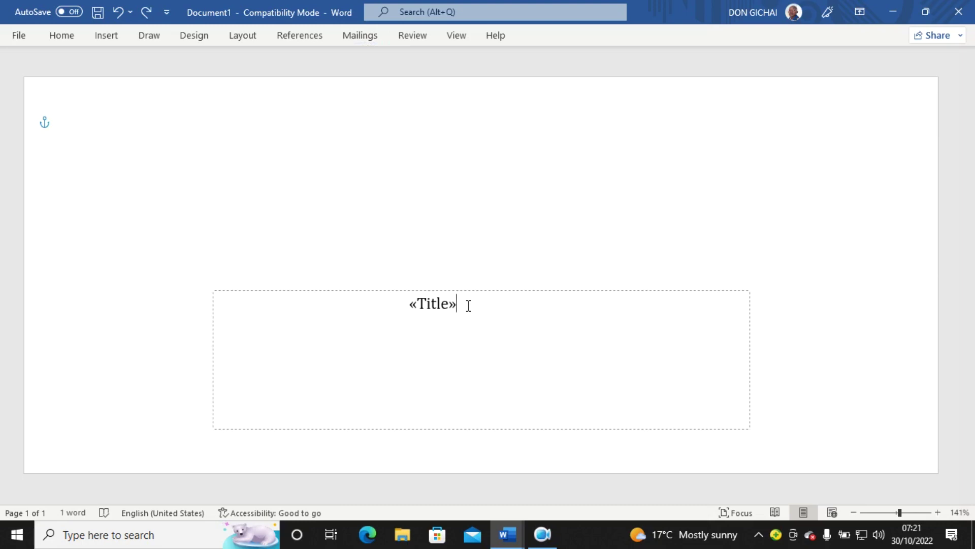
pyautogui.press('Return')
# Insert «First_name» below «Title» and begin another line after it
pyautogui.click(371, 44)
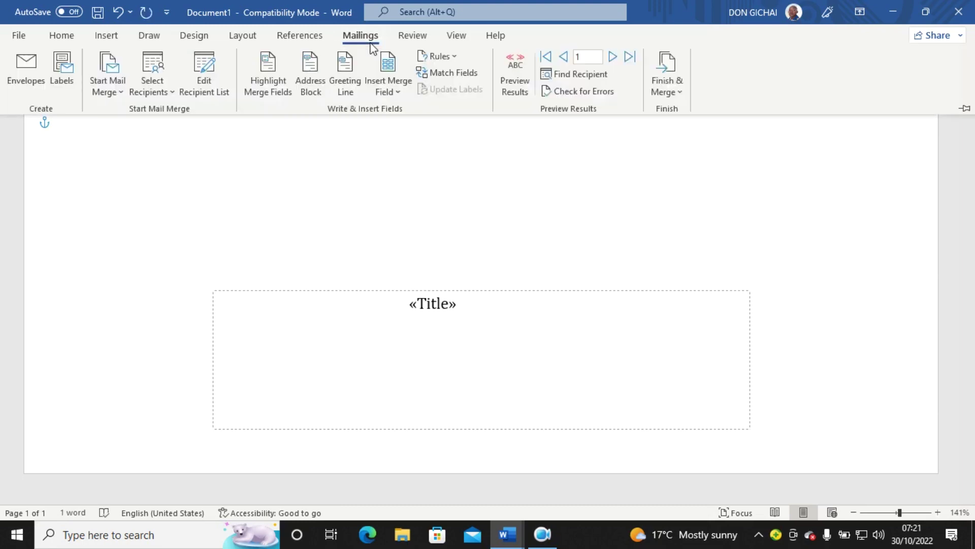
pyautogui.click(392, 83)
pyautogui.click(409, 130)
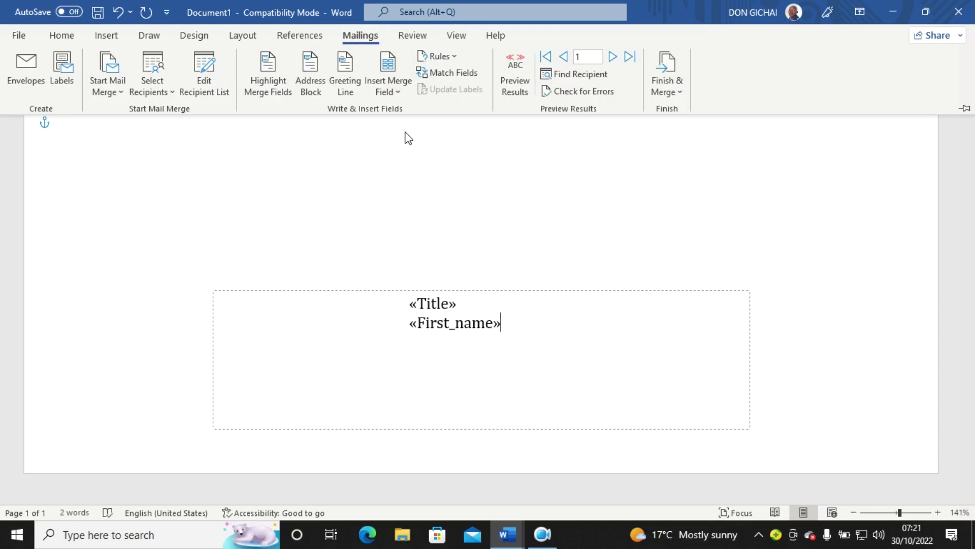
pyautogui.click(390, 93)
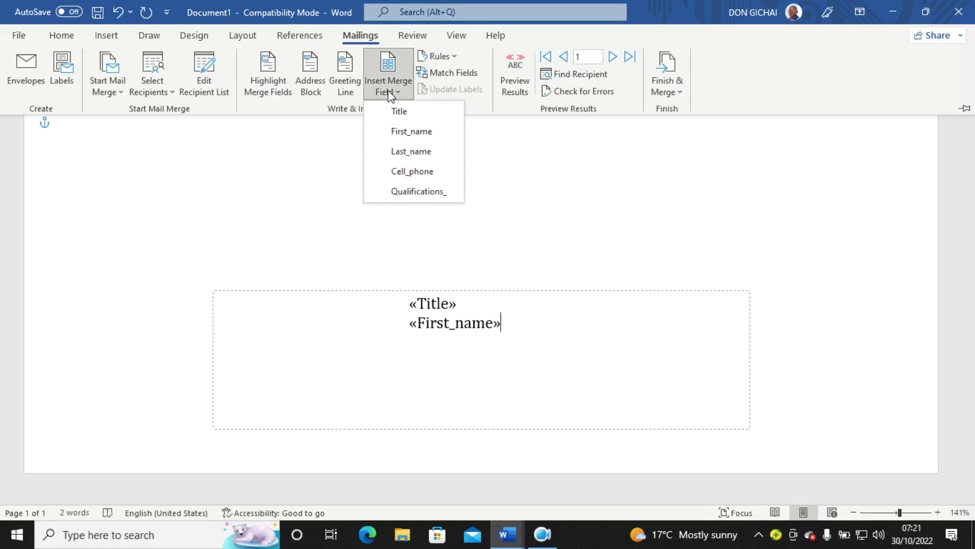
pyautogui.click(516, 335)
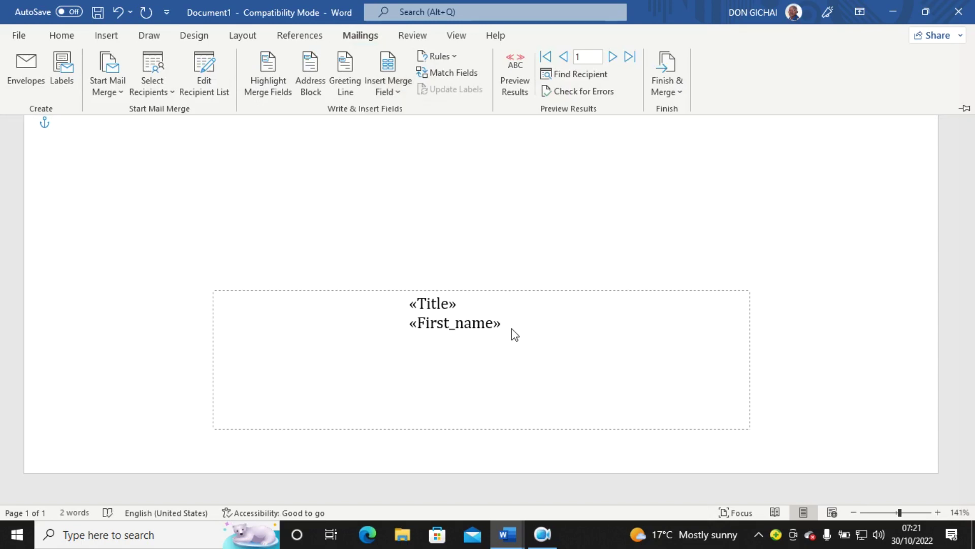
pyautogui.click(503, 325)
pyautogui.press('Return')
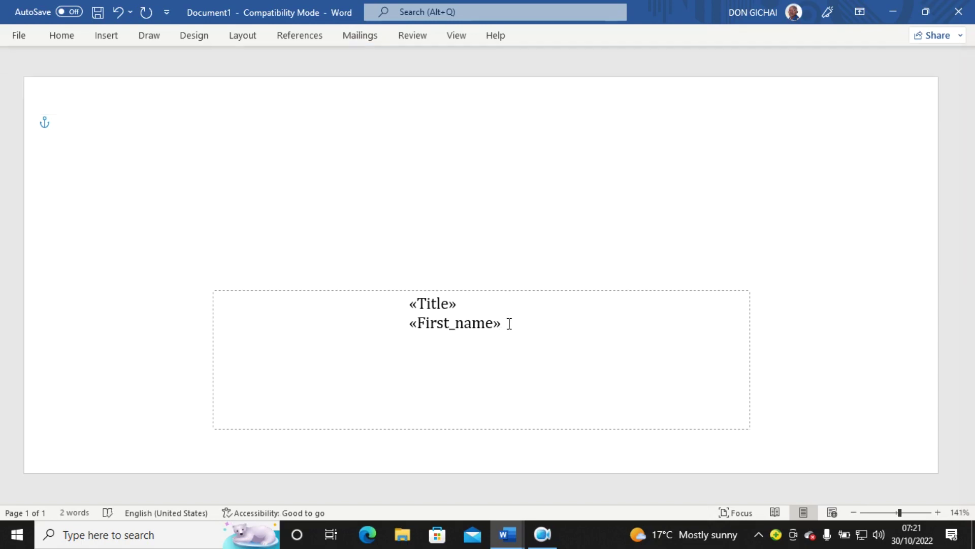
pyautogui.press('space')
# Add the «Last_name» and «Cell_phone» fields on separate lines below «First_name»
pyautogui.click(353, 47)
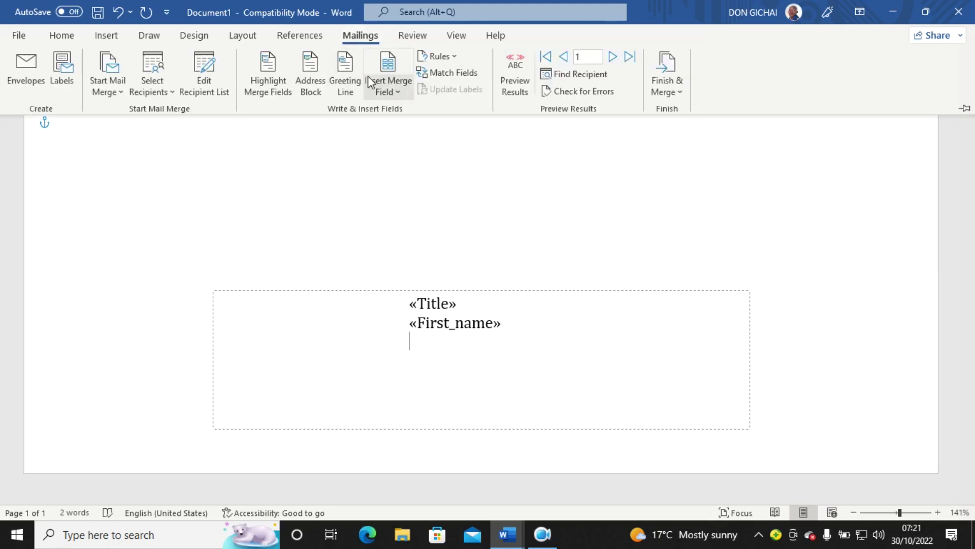
pyautogui.click(387, 84)
pyautogui.click(424, 154)
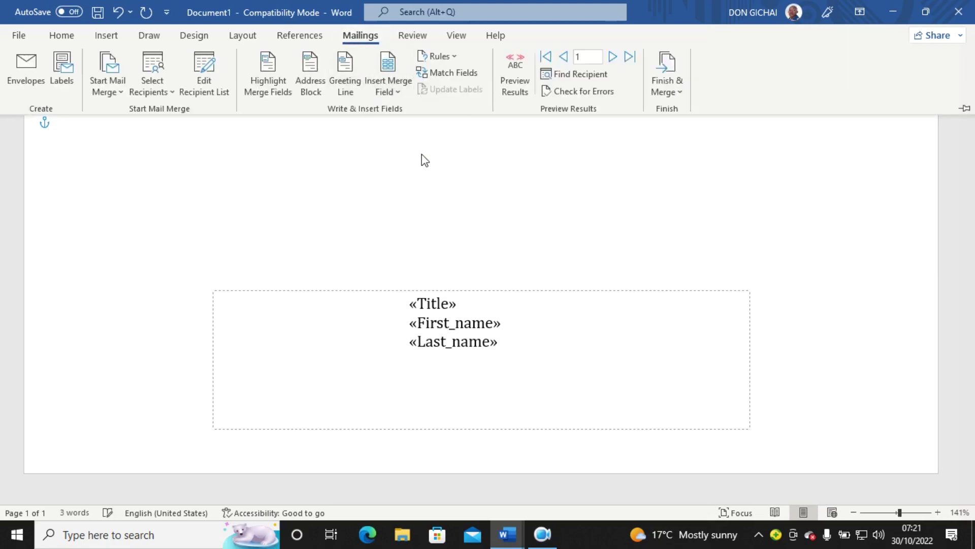
pyautogui.click(505, 348)
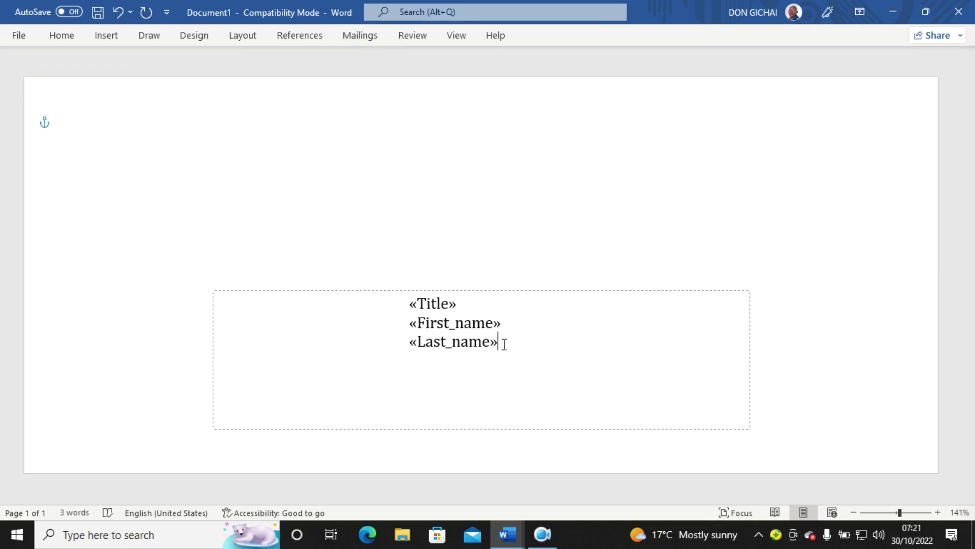
pyautogui.press('Return')
pyautogui.click(371, 44)
pyautogui.click(382, 81)
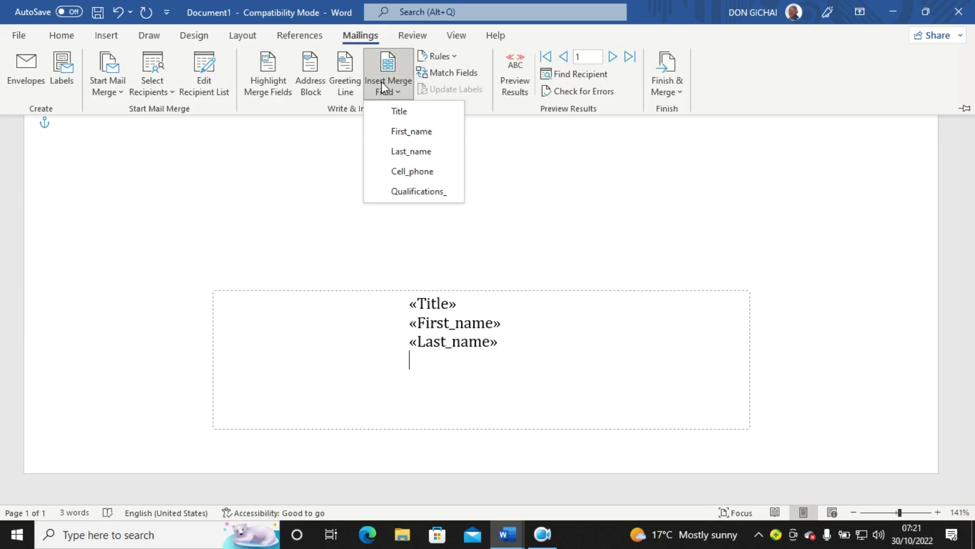
pyautogui.click(435, 171)
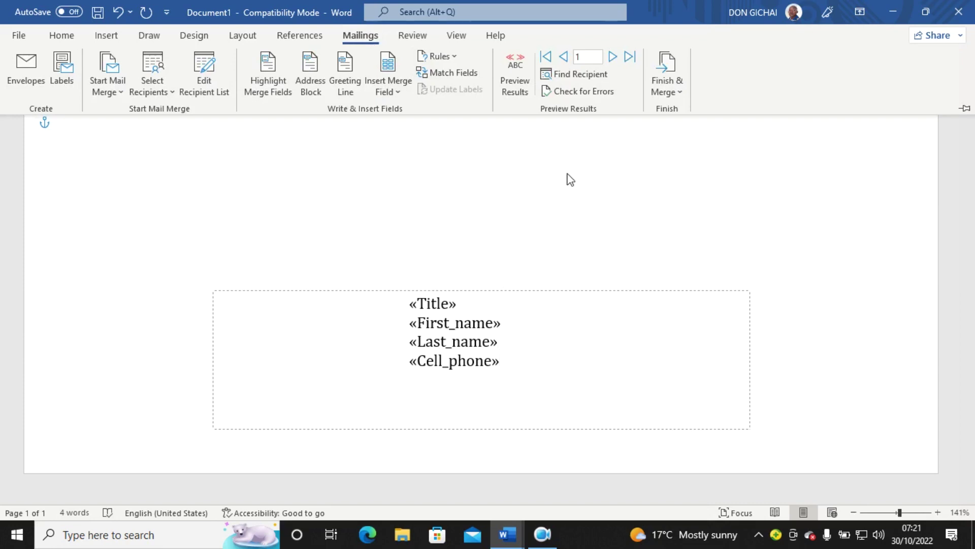
# Merge all records into a new document with Finish & Merge > Edit Individual Documents
pyautogui.click(673, 94)
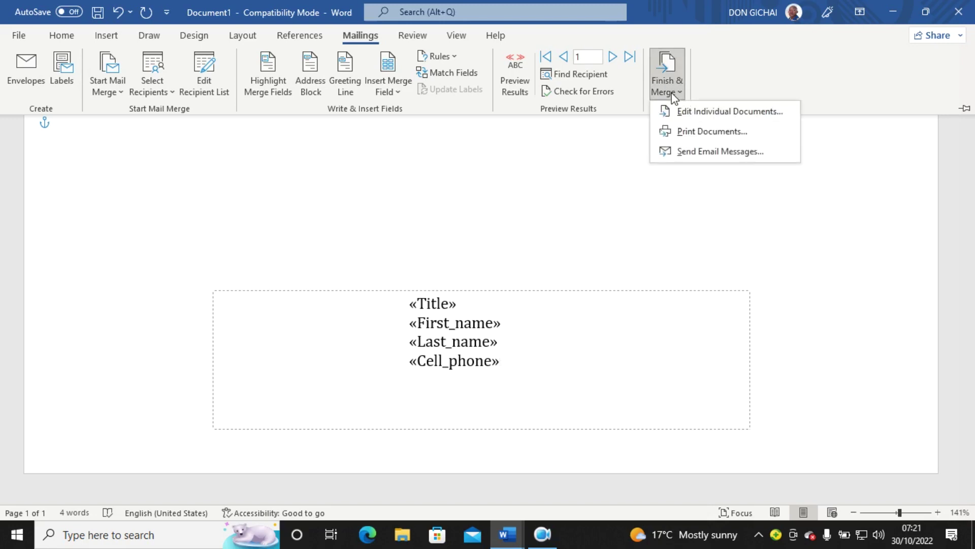
pyautogui.click(711, 113)
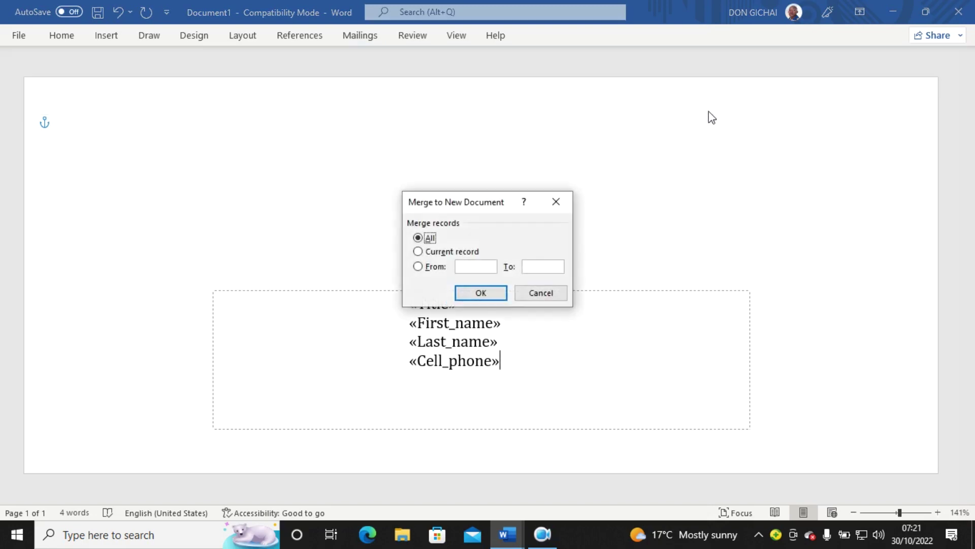
pyautogui.click(477, 294)
pyautogui.scroll(-6, 474, 252)
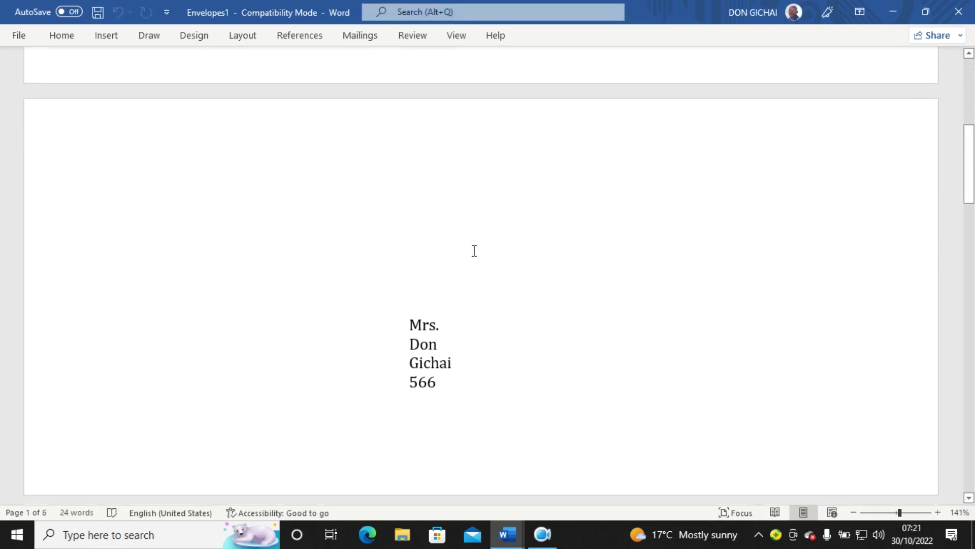
pyautogui.scroll(-8, 475, 251)
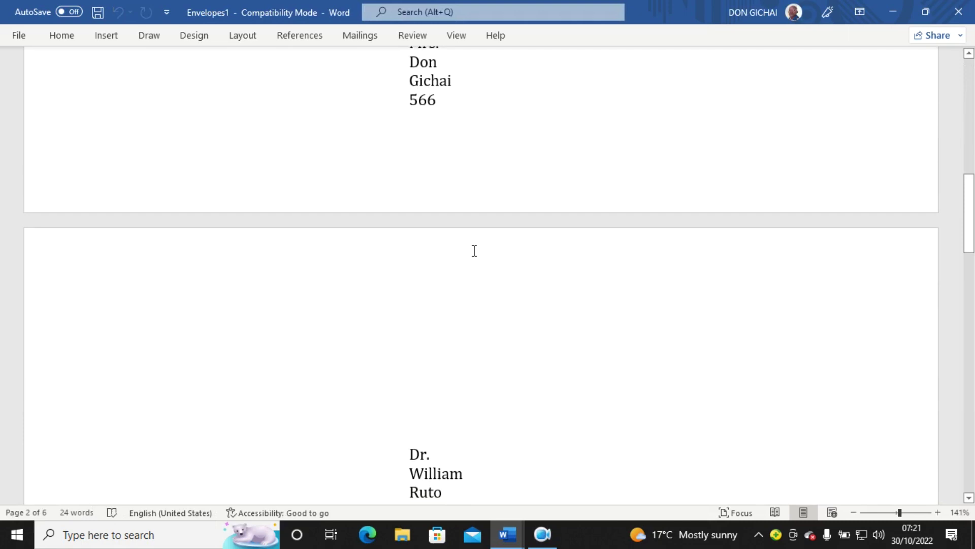
pyautogui.scroll(-3, 540, 240)
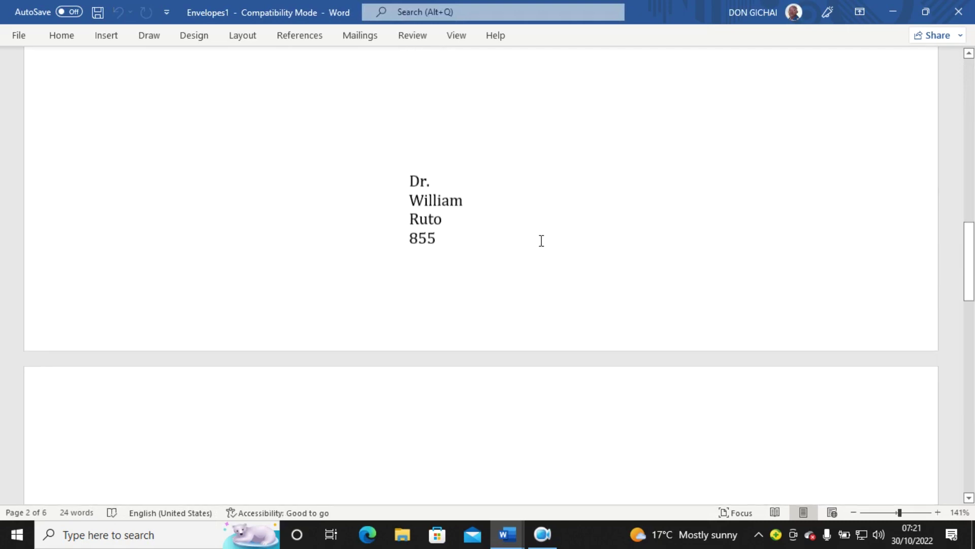
pyautogui.scroll(-5, 542, 241)
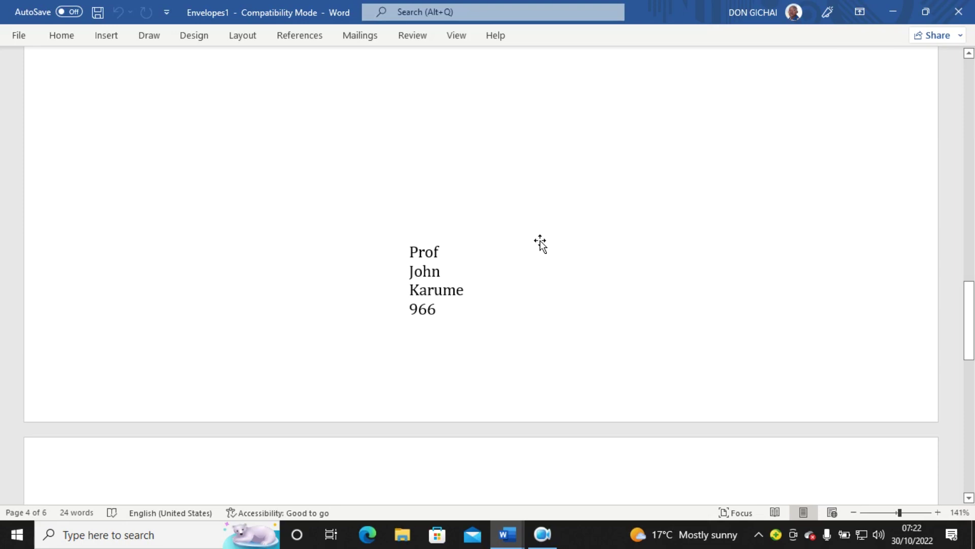
pyautogui.scroll(-5, 540, 240)
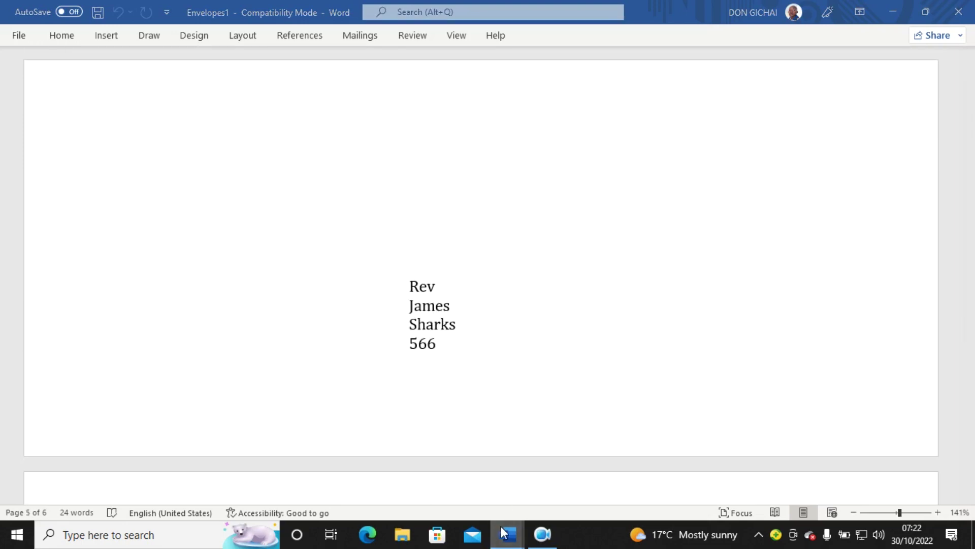
pyautogui.moveTo(506, 529)
pyautogui.click(400, 483)
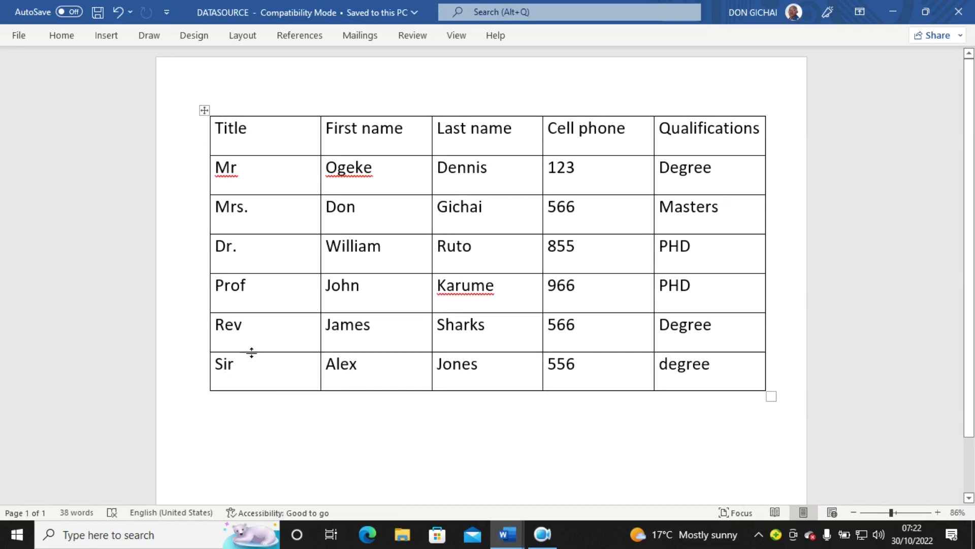
pyautogui.moveTo(507, 533)
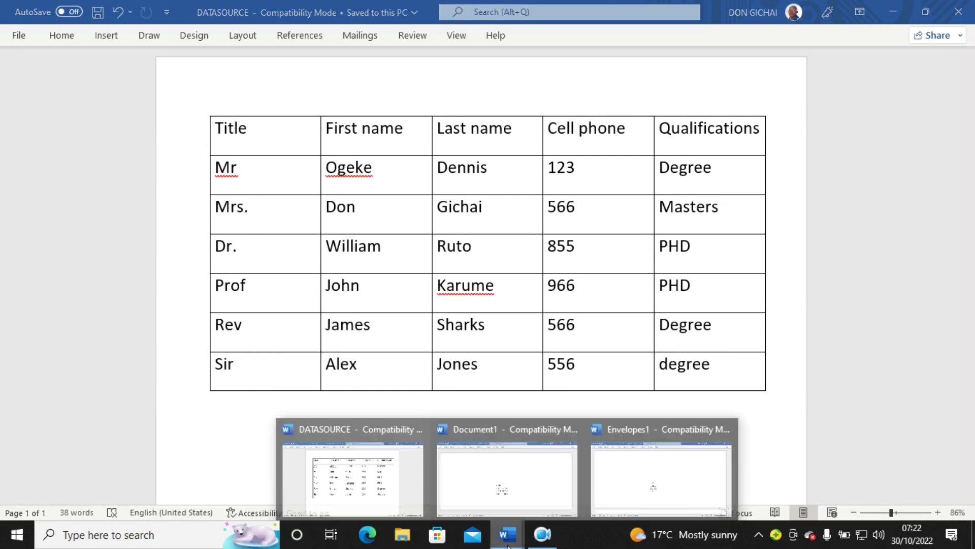
pyautogui.moveTo(511, 483)
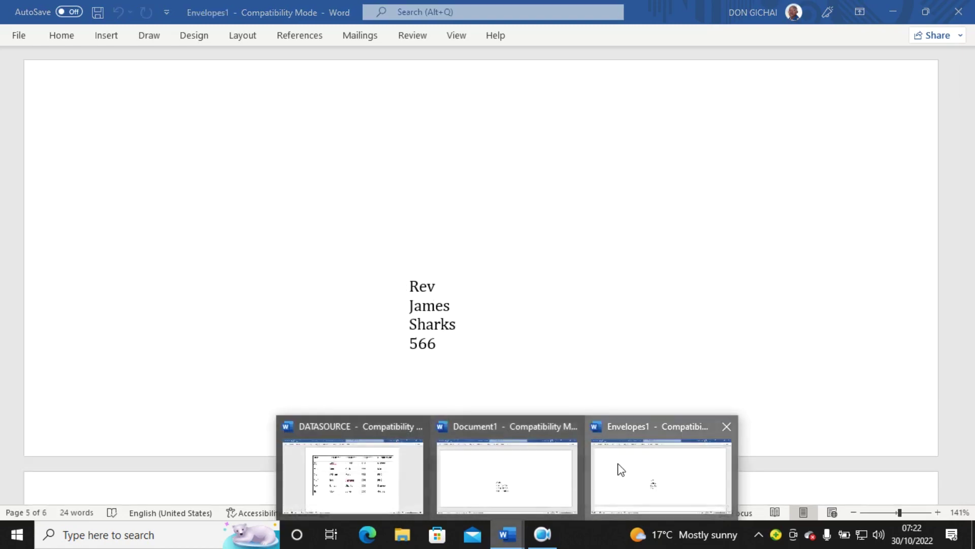
pyautogui.click(617, 468)
pyautogui.scroll(-7, 479, 203)
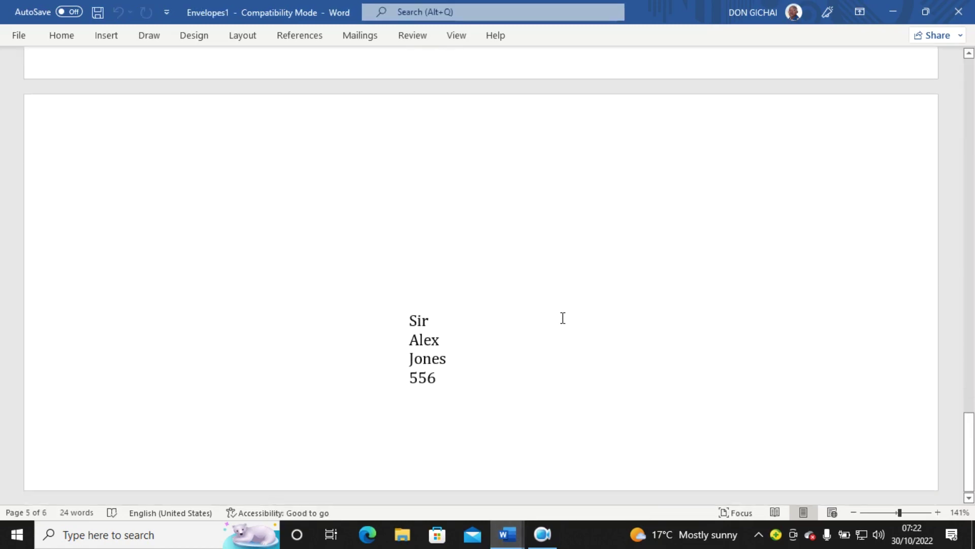
pyautogui.scroll(7, 562, 318)
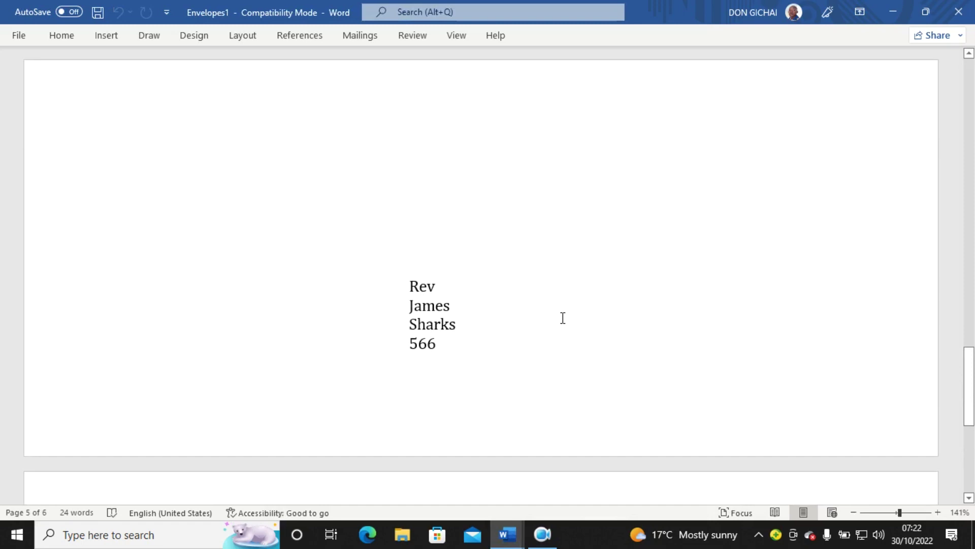
pyautogui.scroll(4, 563, 318)
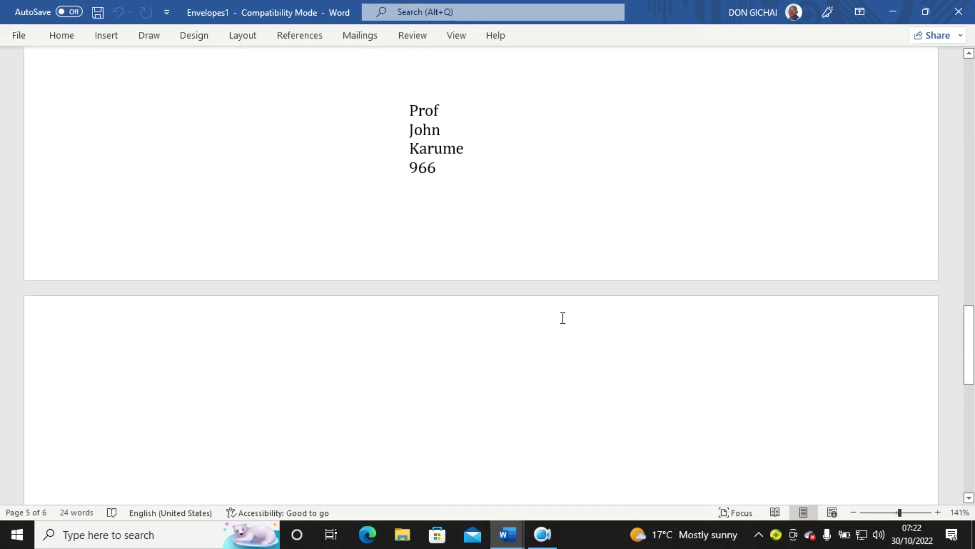
pyautogui.scroll(5, 563, 318)
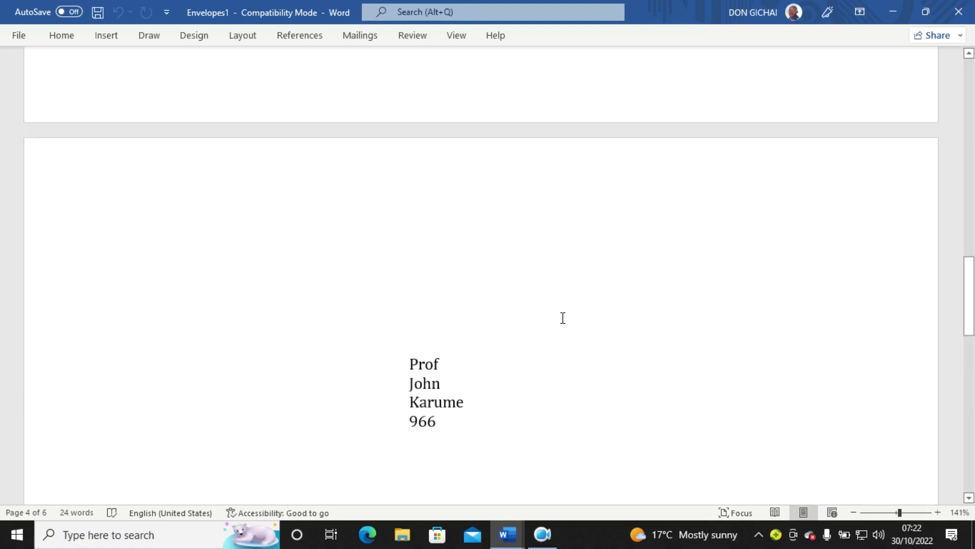
pyautogui.scroll(4, 563, 318)
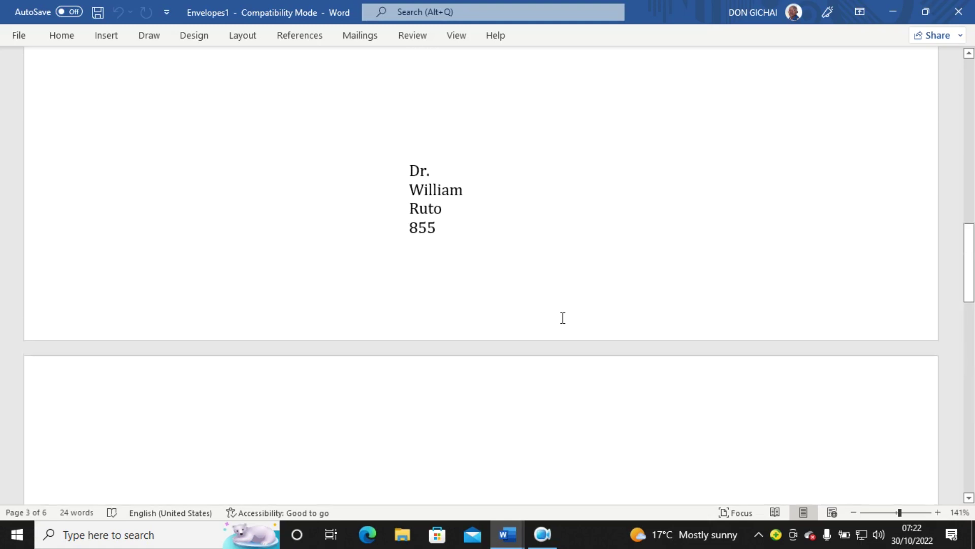